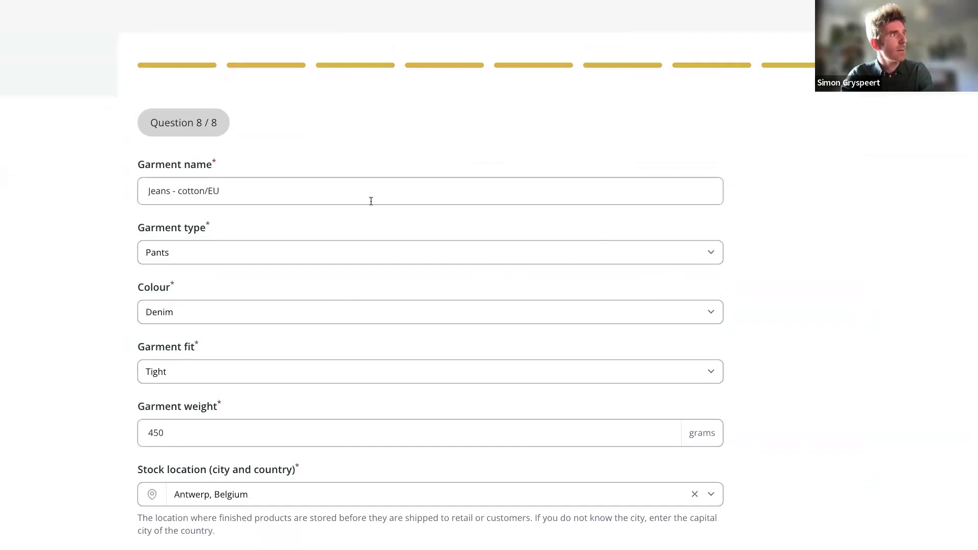
- Look through the available garment type options in the general info survey and close the list without changing the selection
click(710, 257)
scroll(659, 324, down, 5)
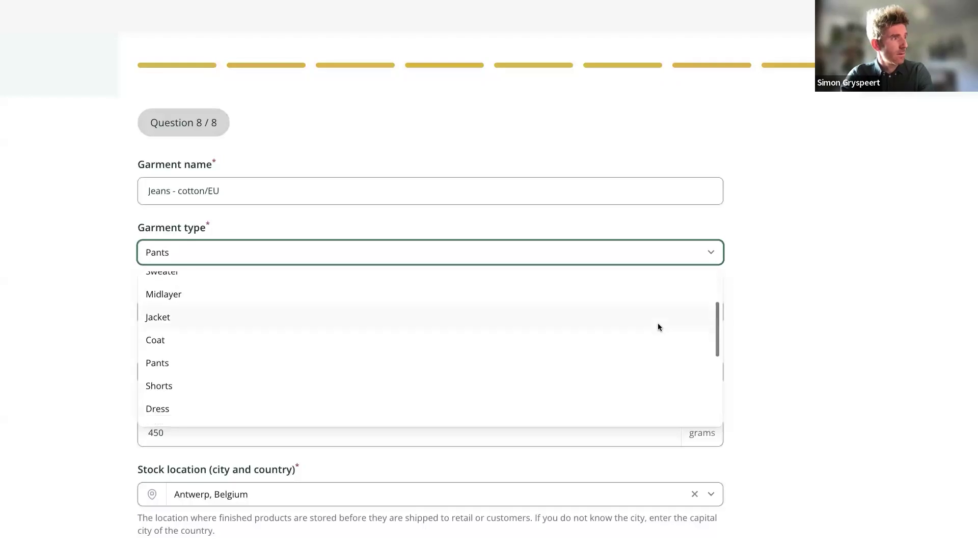
scroll(659, 327, down, 3)
scroll(658, 328, up, 6)
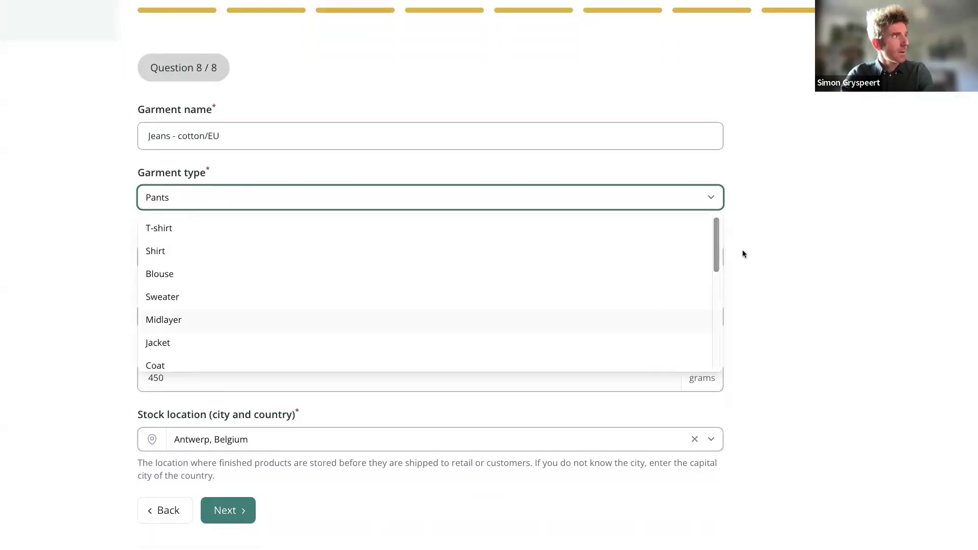
scroll(734, 236, up, 1)
click(714, 220)
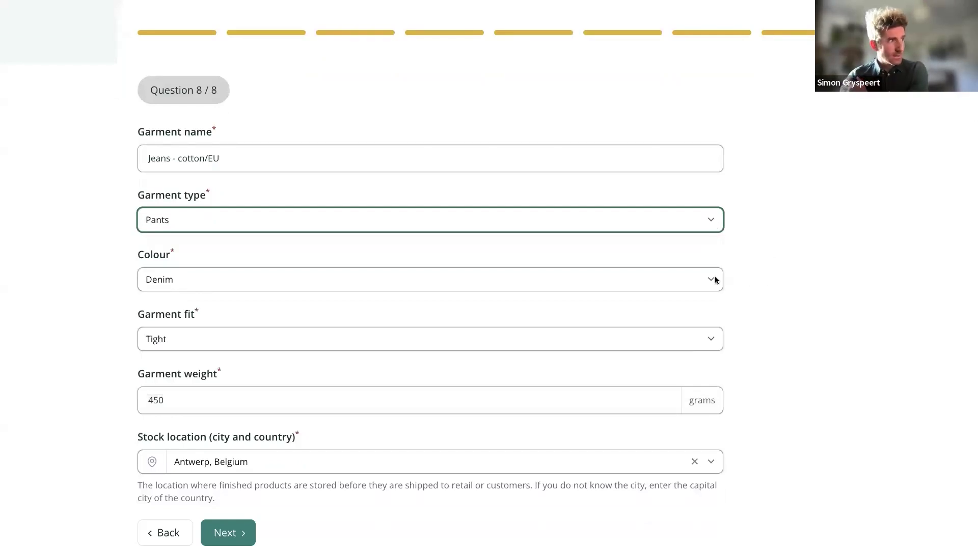
scroll(712, 296, down, 1)
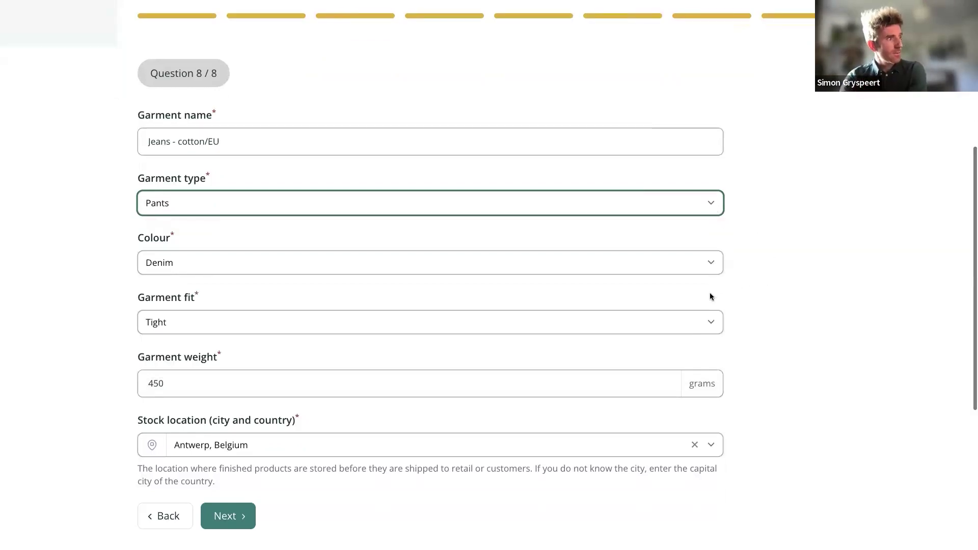
click(788, 309)
scroll(788, 309, down, 1)
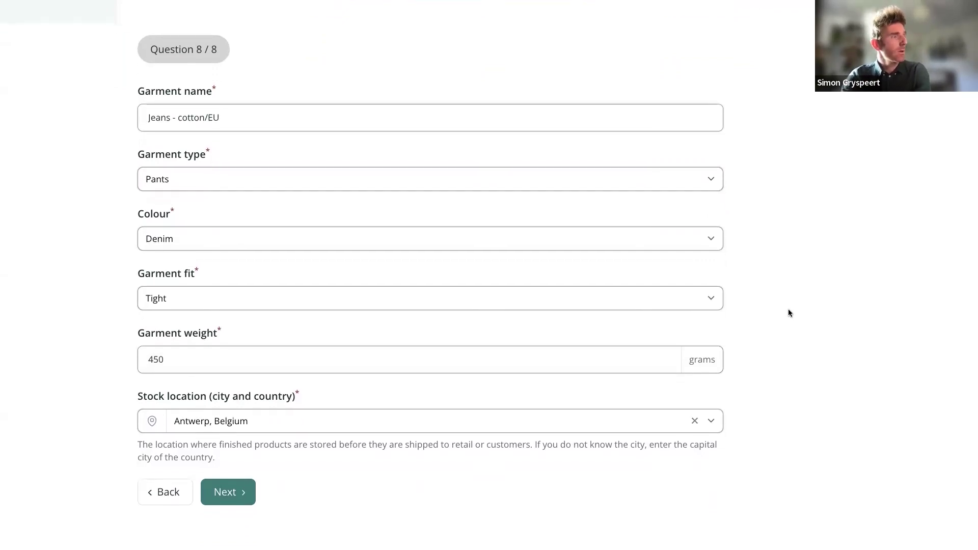
scroll(788, 313, up, 1)
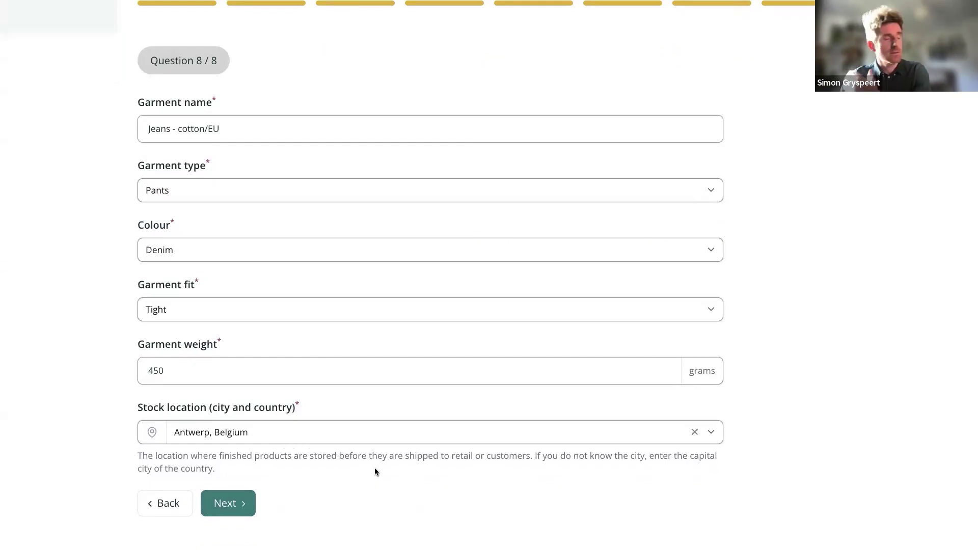
scroll(365, 466, up, 1)
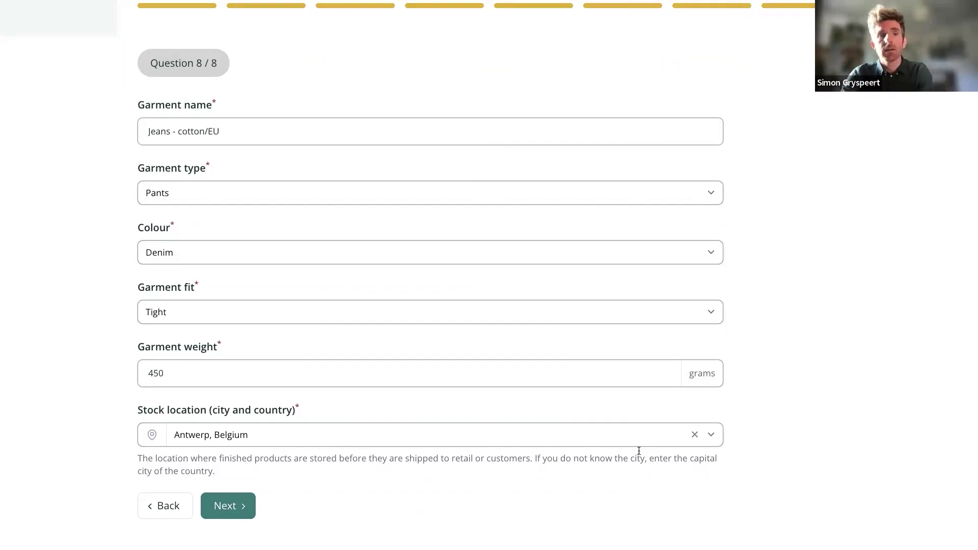
- Return to the Jeans (Option 1) overview and open the completed Garment manufacturing step for editing
scroll(433, 321, up, 3)
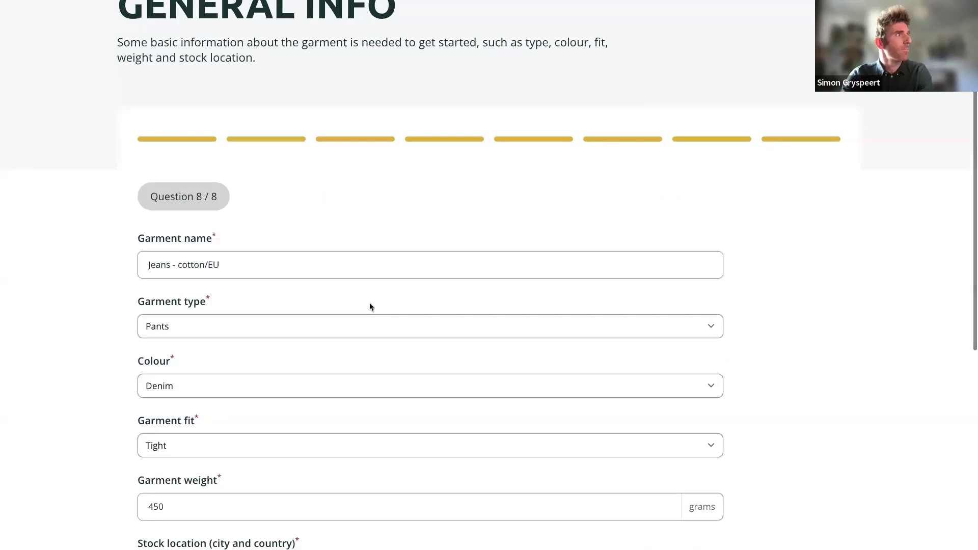
scroll(370, 306, up, 4)
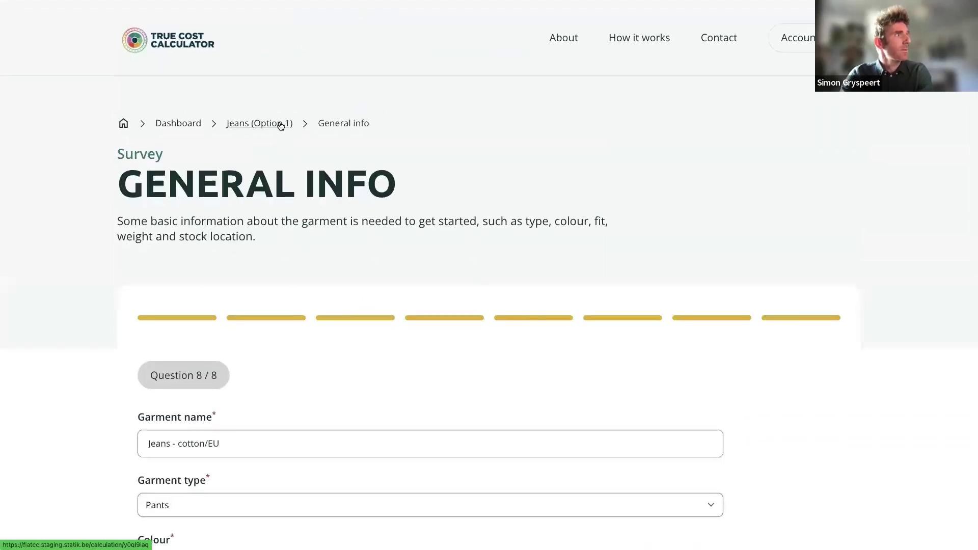
click(281, 126)
scroll(332, 247, down, 8)
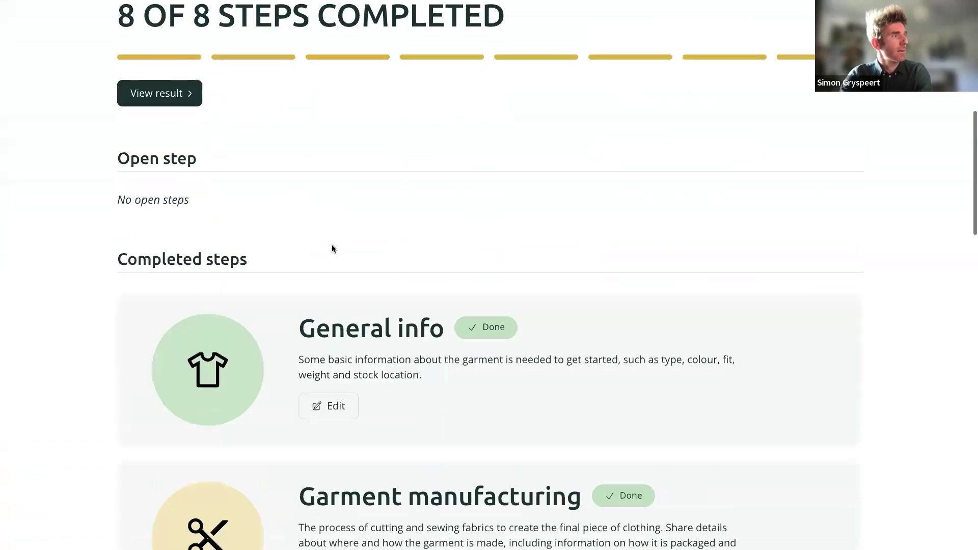
scroll(332, 248, down, 5)
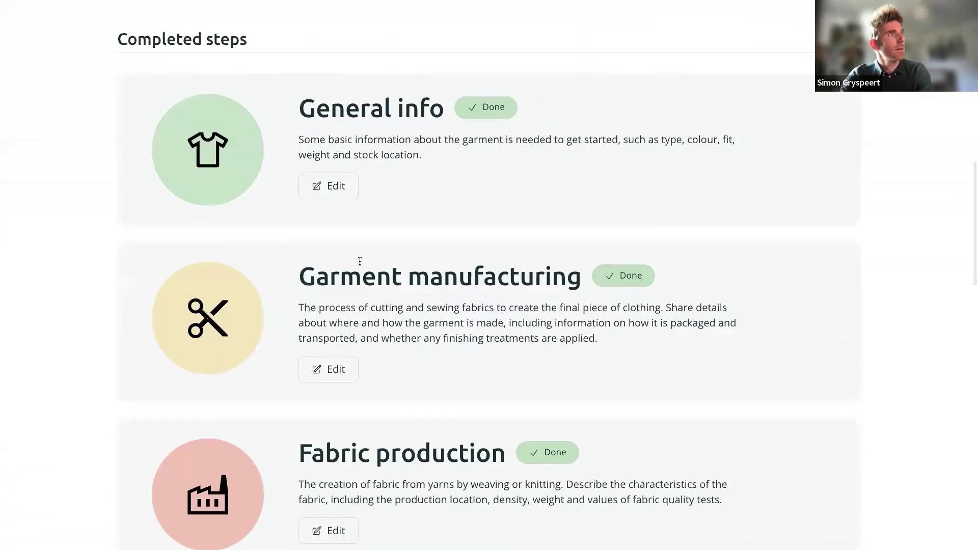
click(339, 373)
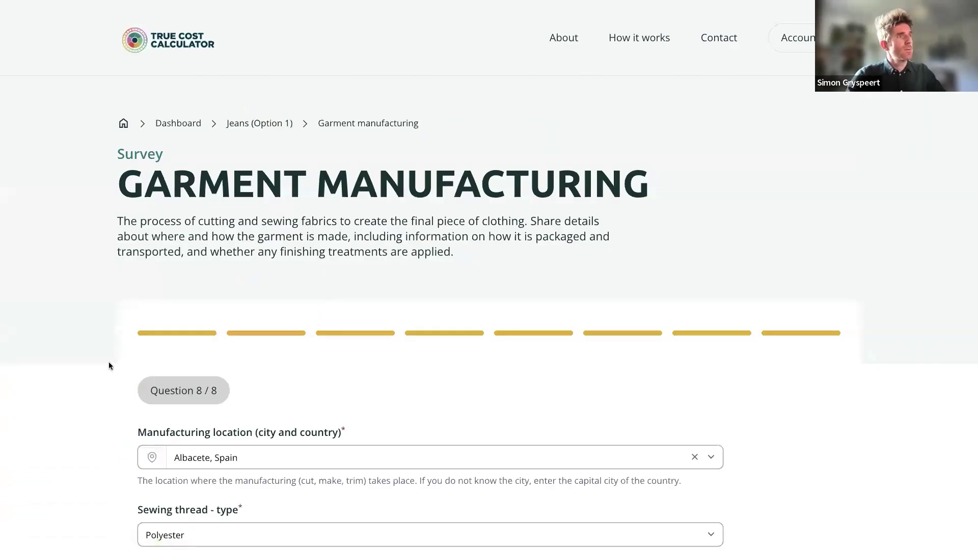
- Review the manufacturing location, sewing thread type, main transport mode and confection cost fields of the garment manufacturing survey
scroll(109, 362, down, 1)
scroll(109, 365, down, 4)
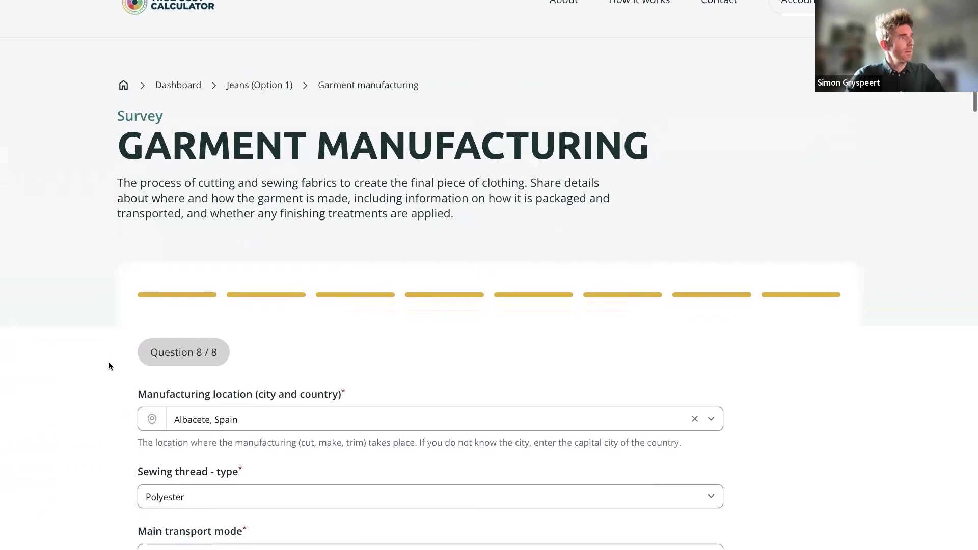
scroll(109, 362, down, 6)
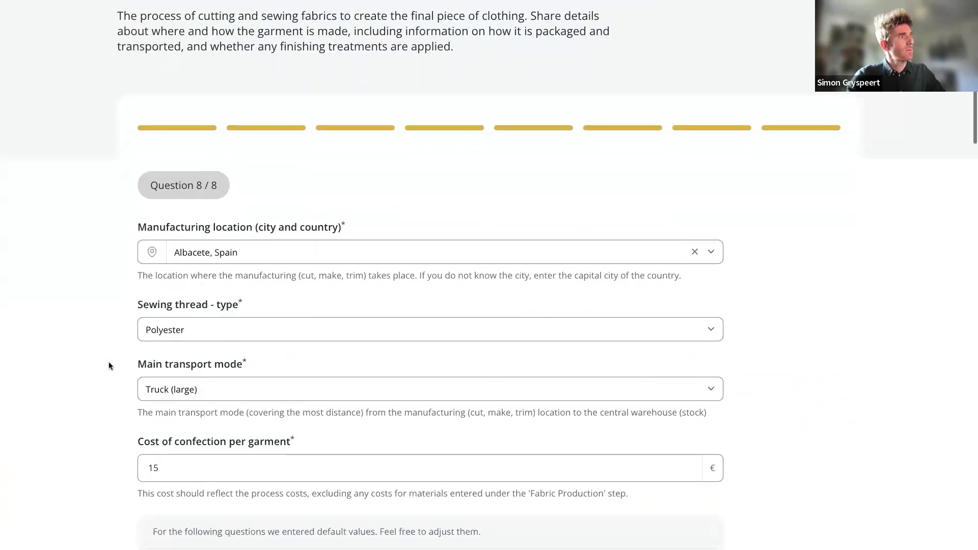
scroll(108, 366, down, 1)
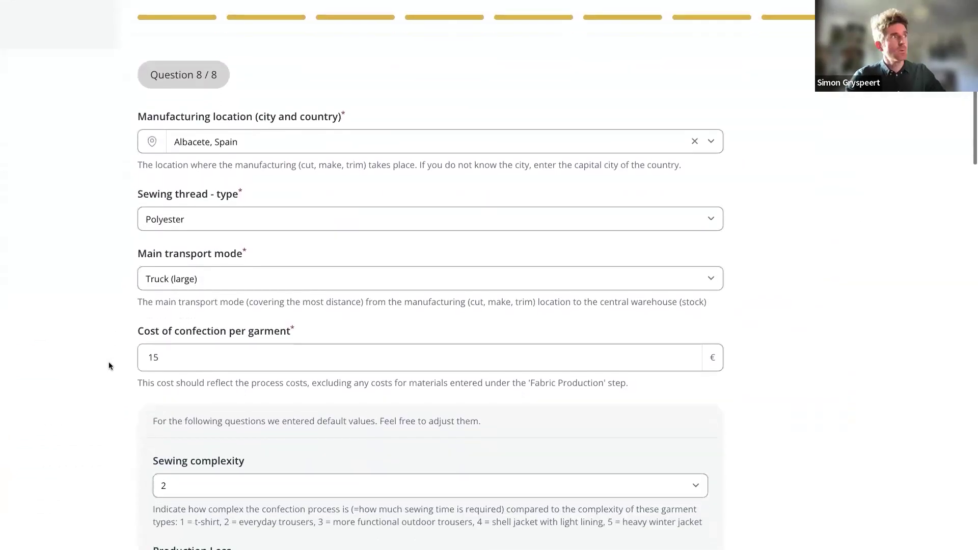
scroll(108, 366, down, 1)
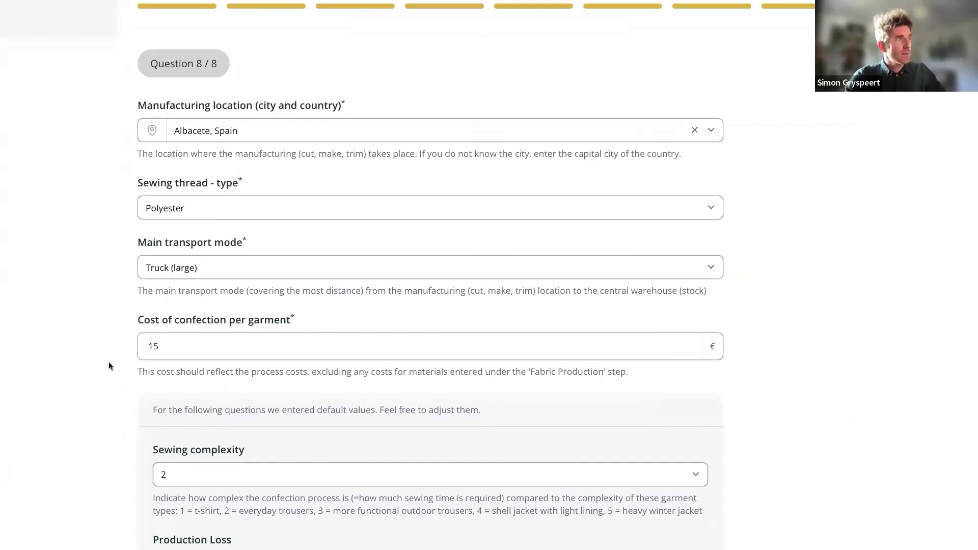
scroll(109, 366, down, 2)
scroll(109, 366, down, 3)
scroll(109, 366, up, 3)
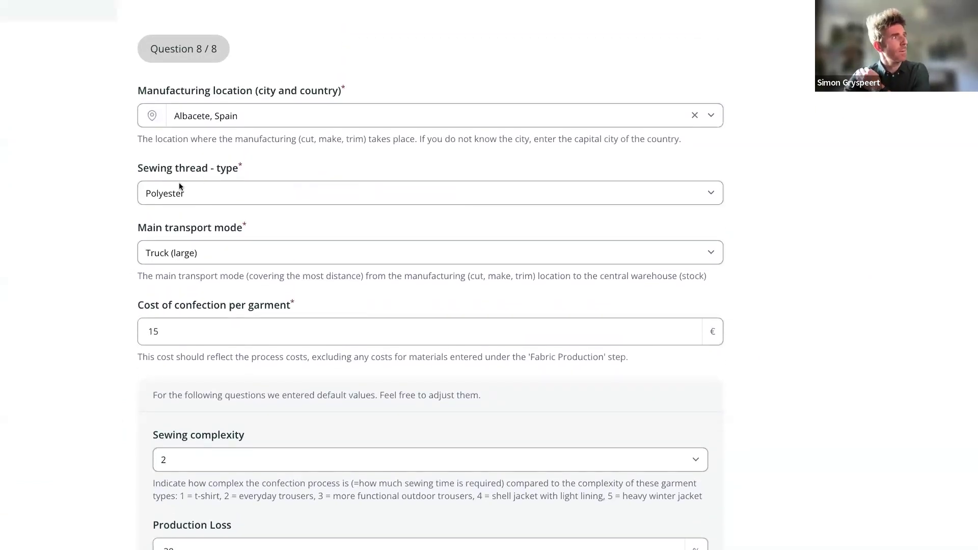
scroll(102, 238, up, 1)
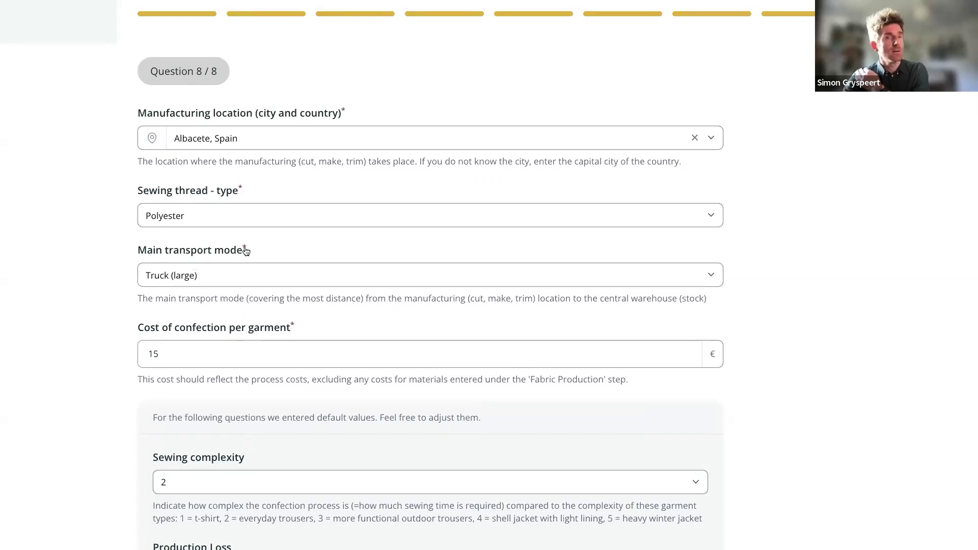
- Examine the default-value questions on sewing complexity, production loss and garment packaging type
scroll(113, 274, down, 3)
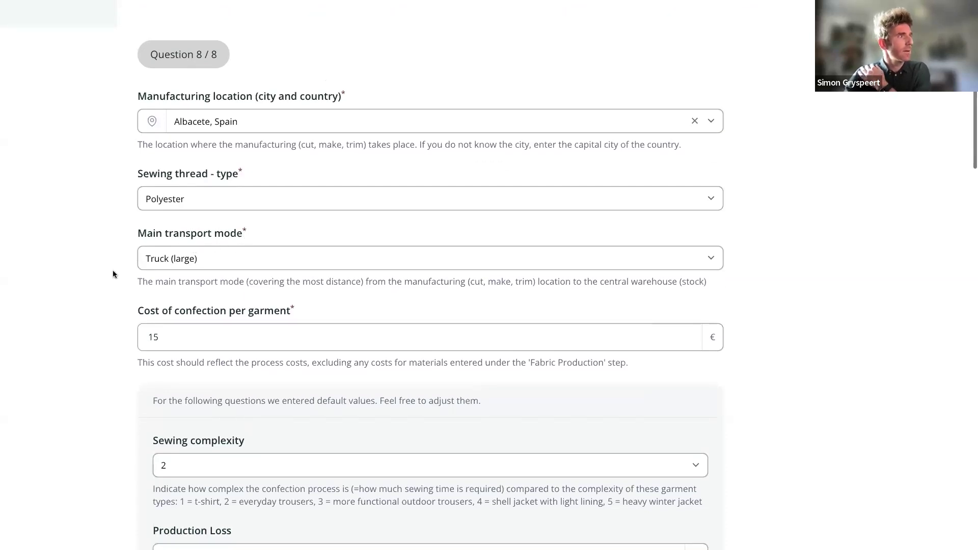
scroll(112, 270, down, 3)
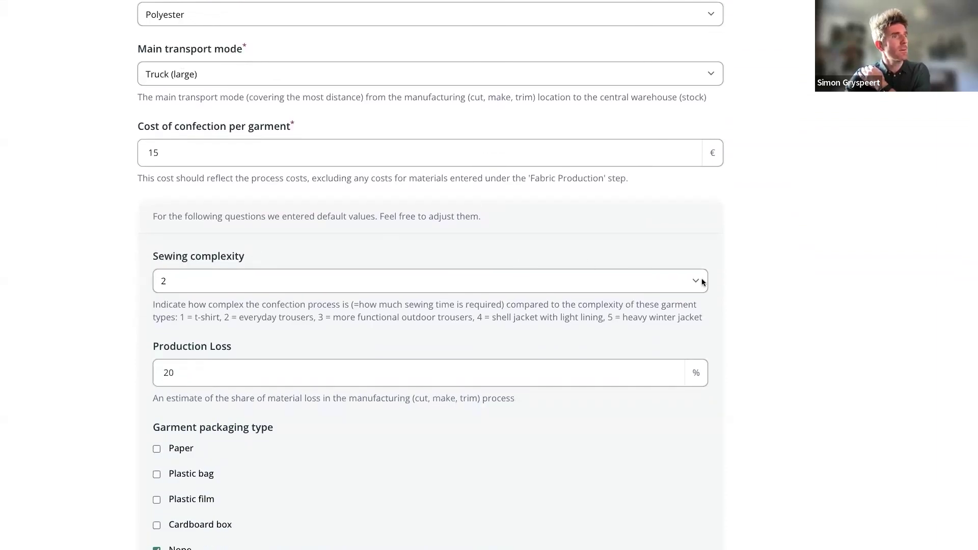
scroll(730, 303, down, 1)
scroll(731, 306, down, 2)
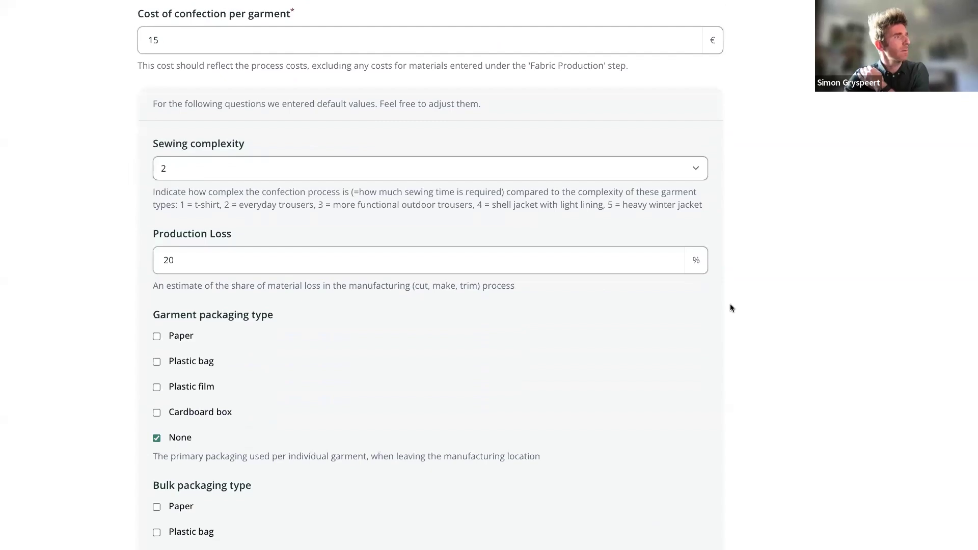
scroll(731, 308, down, 5)
scroll(730, 308, up, 8)
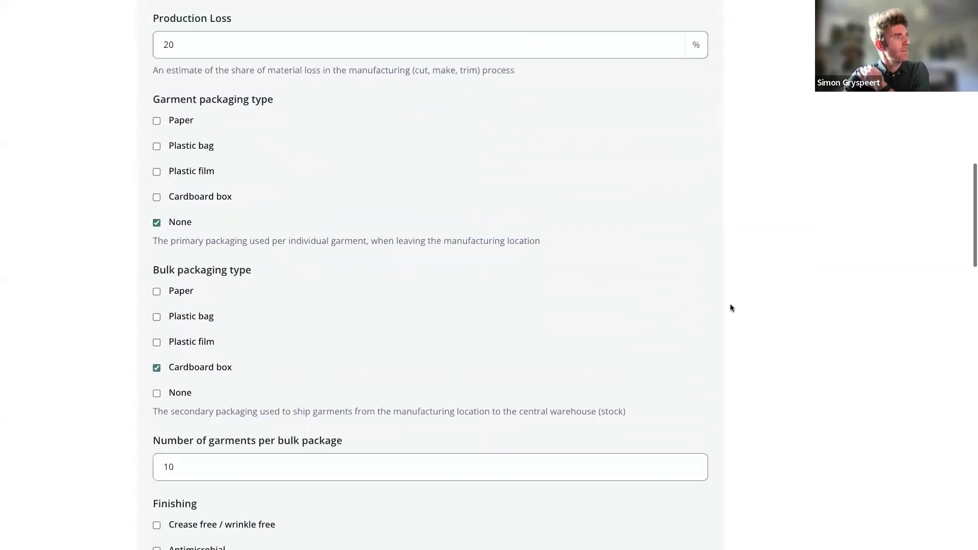
scroll(730, 308, down, 2)
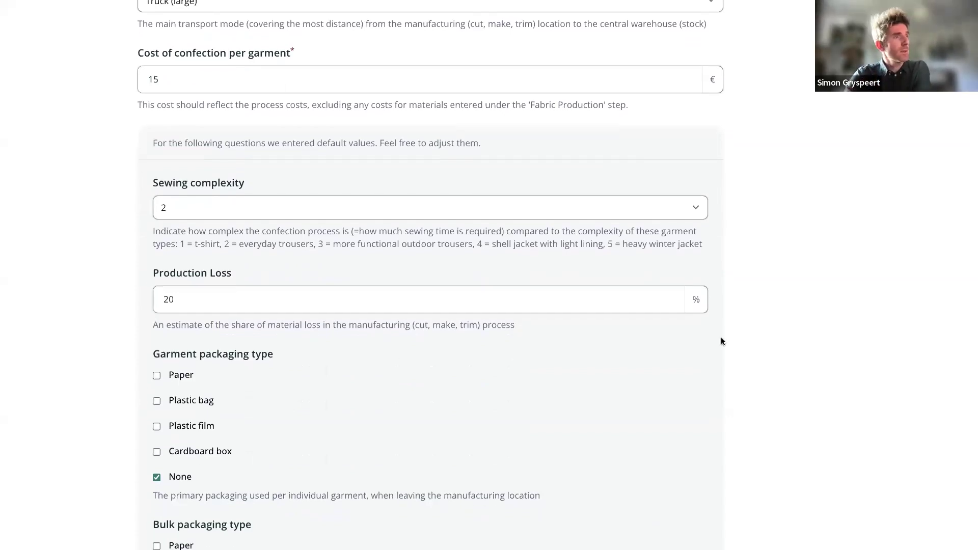
scroll(723, 341, down, 1)
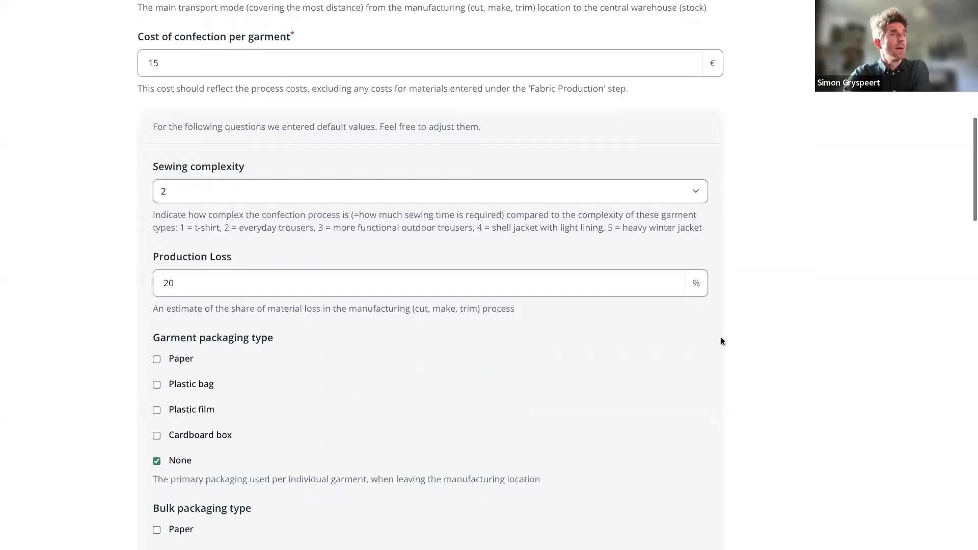
scroll(722, 342, down, 1)
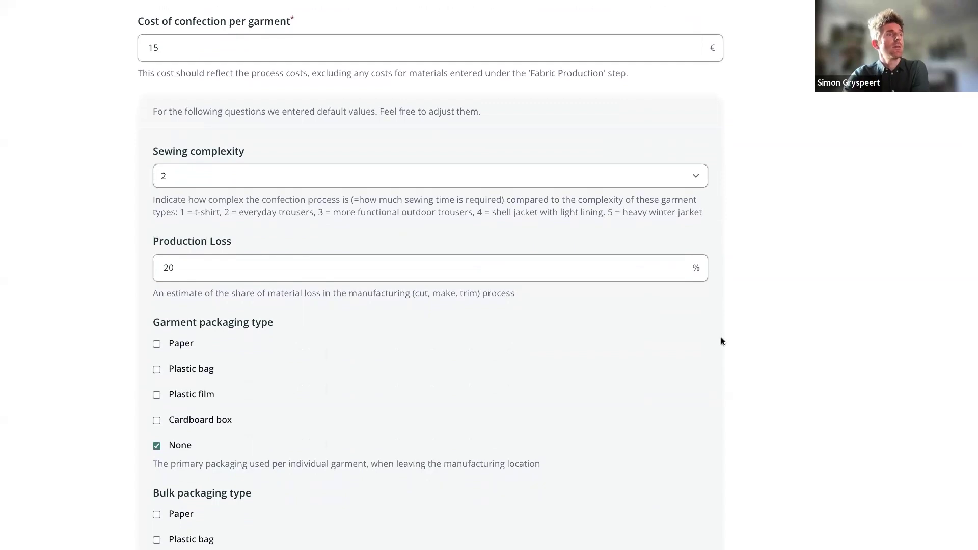
scroll(723, 341, down, 1)
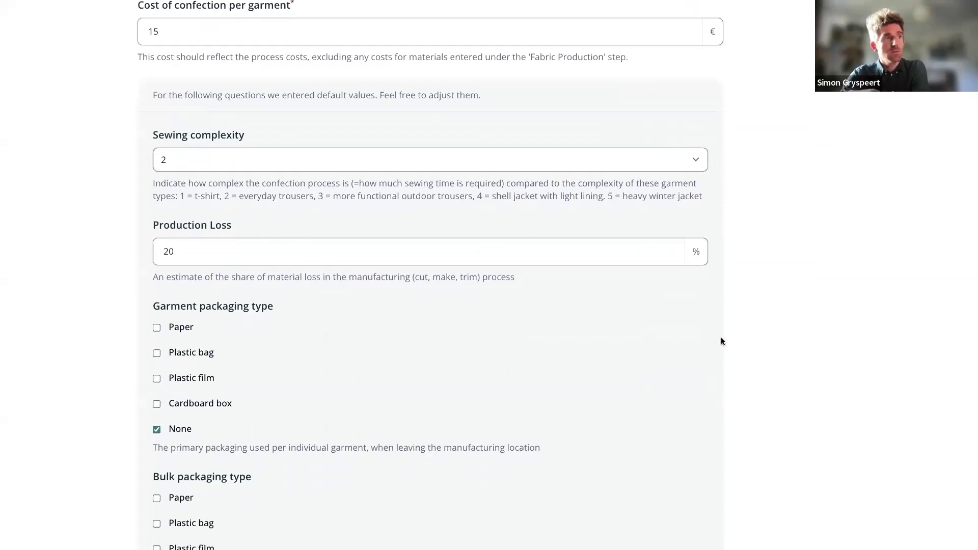
scroll(722, 342, down, 1)
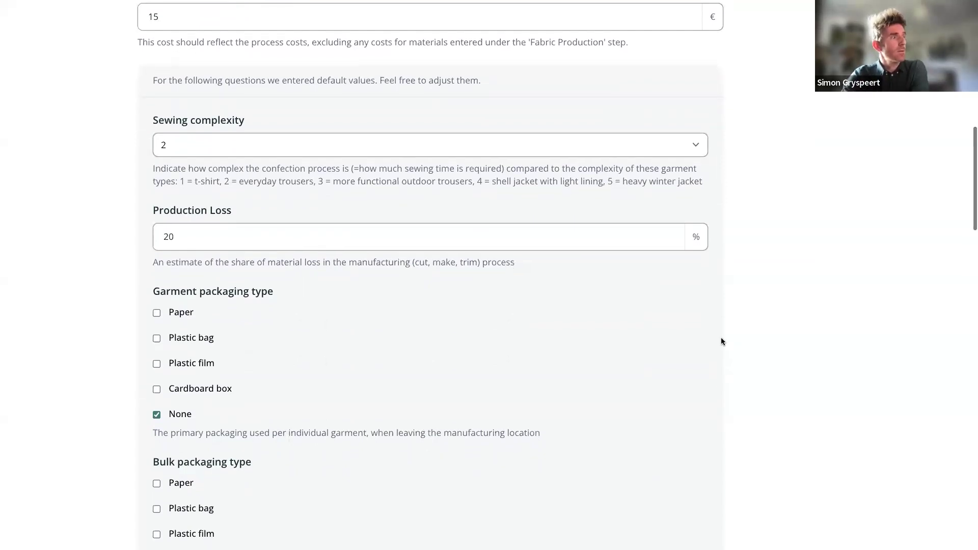
- Examine the bulk packaging type, number of garments per bulk package and finishing treatment options
scroll(722, 341, down, 3)
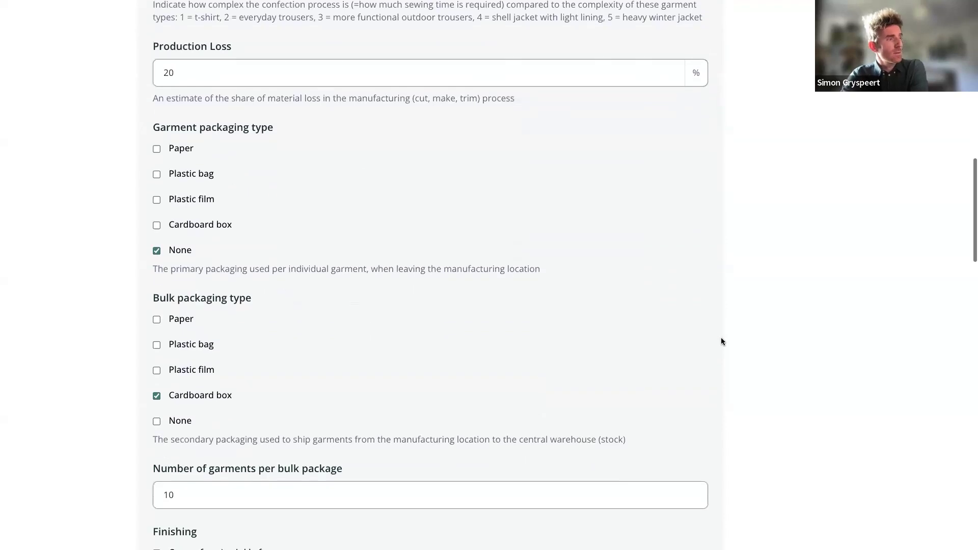
scroll(722, 342, down, 2)
scroll(723, 342, down, 1)
scroll(722, 341, down, 3)
scroll(722, 341, down, 3)
scroll(723, 342, up, 8)
scroll(722, 341, up, 2)
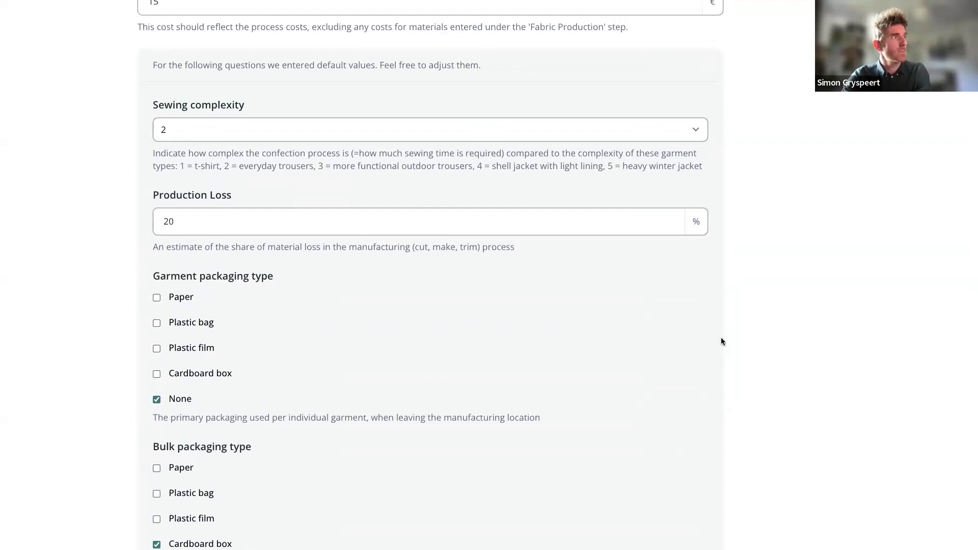
scroll(722, 342, up, 1)
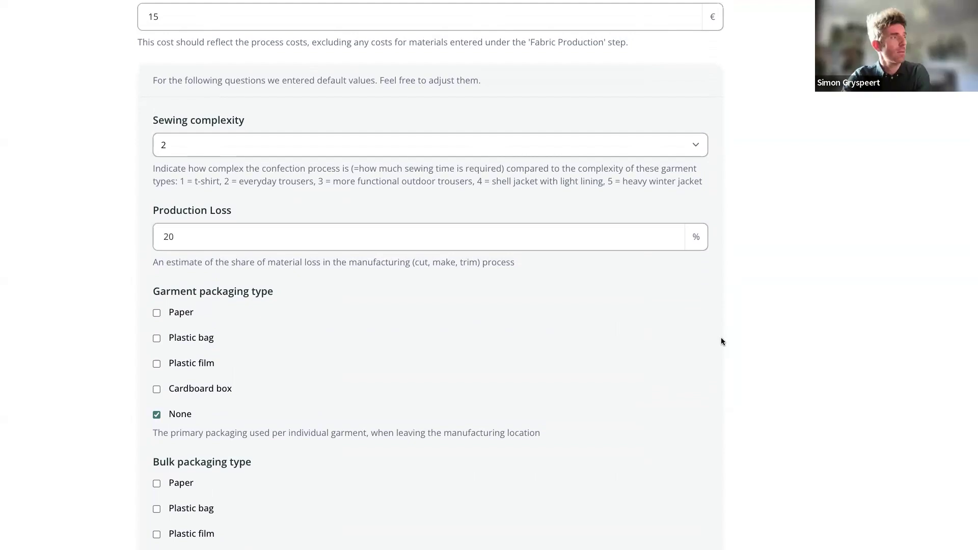
scroll(722, 341, down, 2)
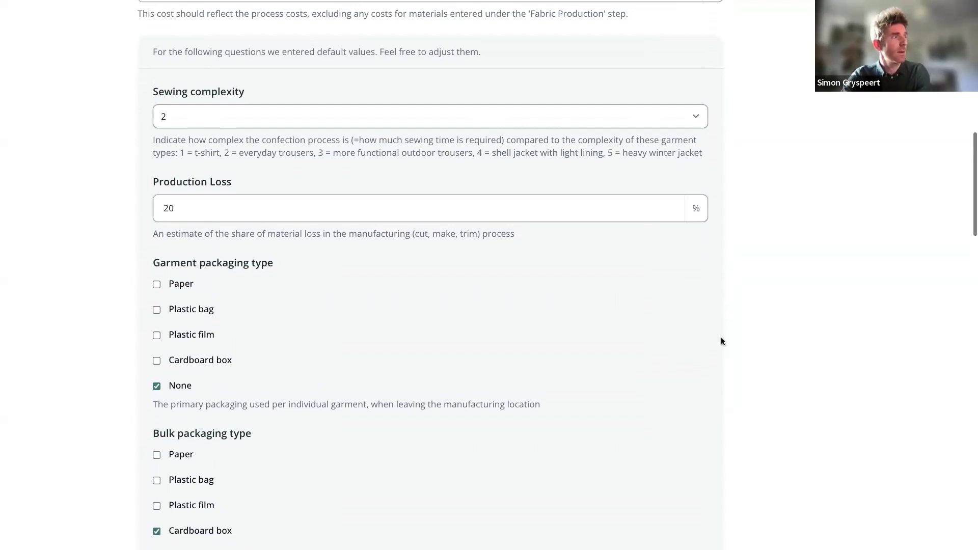
scroll(722, 342, down, 5)
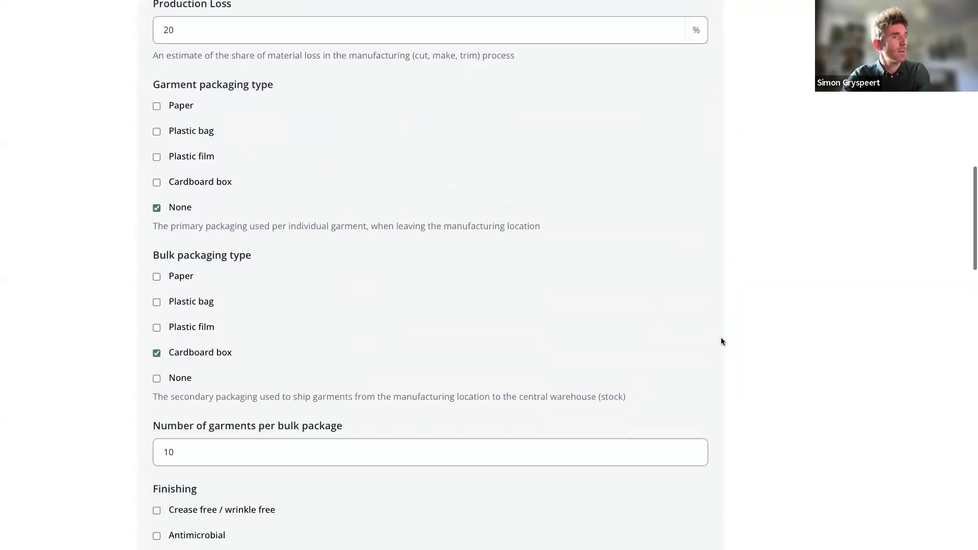
scroll(723, 342, down, 2)
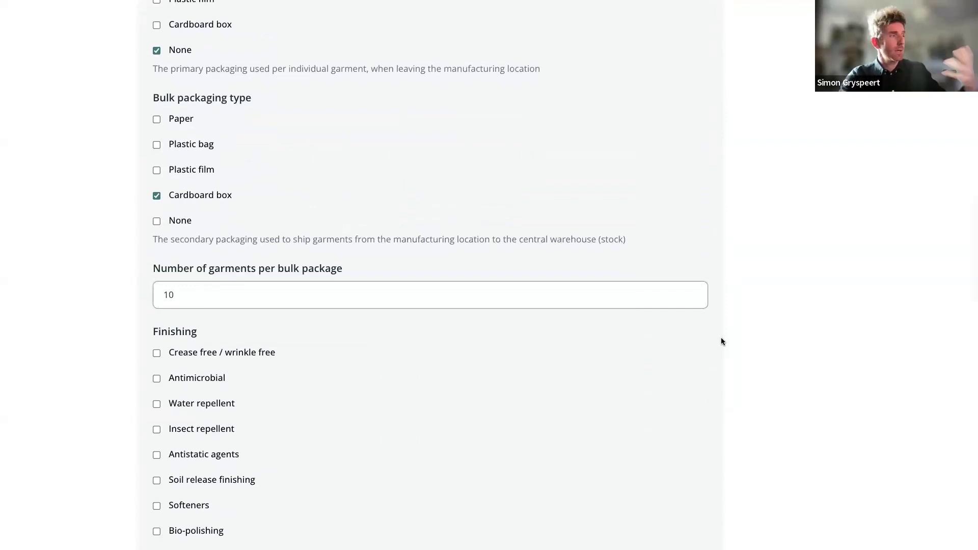
scroll(722, 341, down, 4)
scroll(722, 341, up, 2)
scroll(722, 342, up, 6)
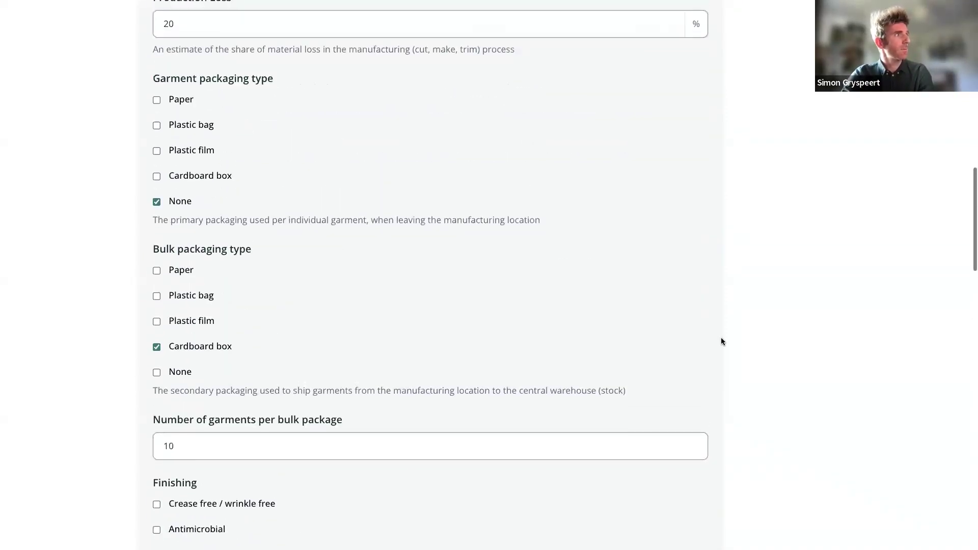
scroll(721, 342, down, 8)
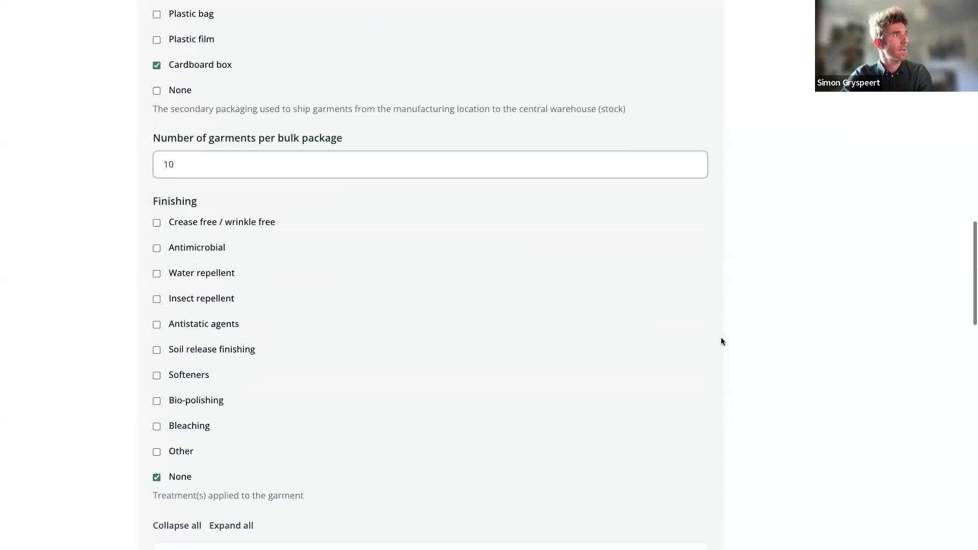
- Examine the metal button and Jacron back patch trims and the certification label options of the garment manufacturing survey
scroll(722, 338, down, 1)
scroll(630, 316, down, 1)
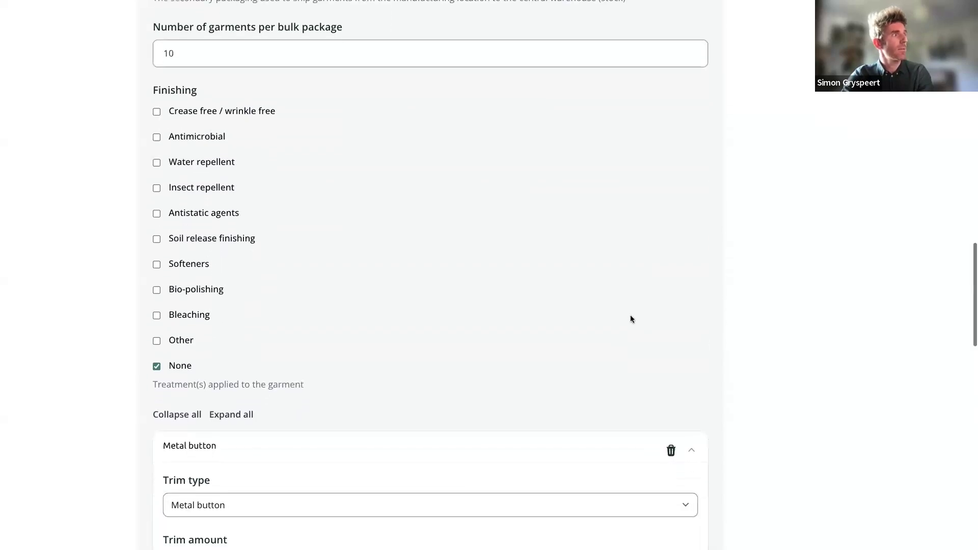
scroll(631, 319, down, 5)
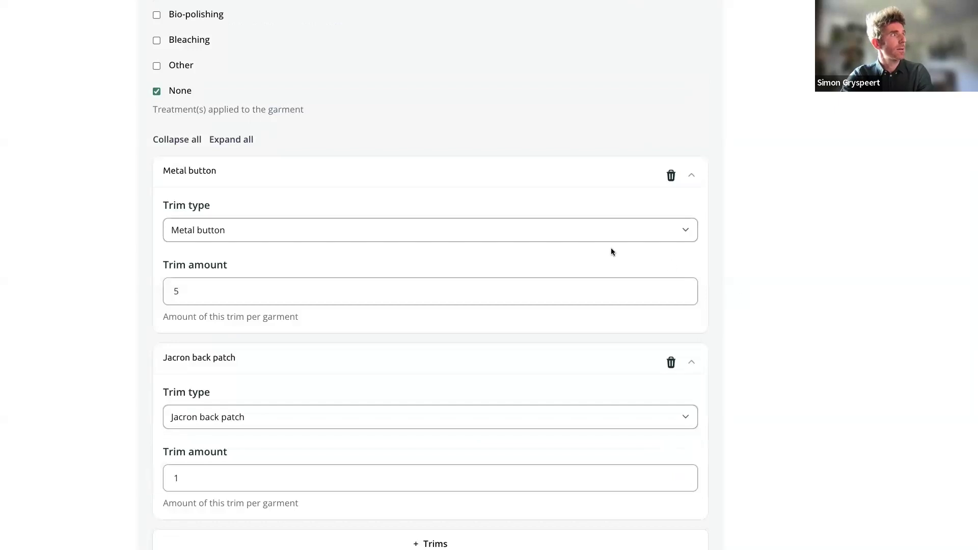
scroll(610, 248, down, 1)
scroll(611, 248, down, 2)
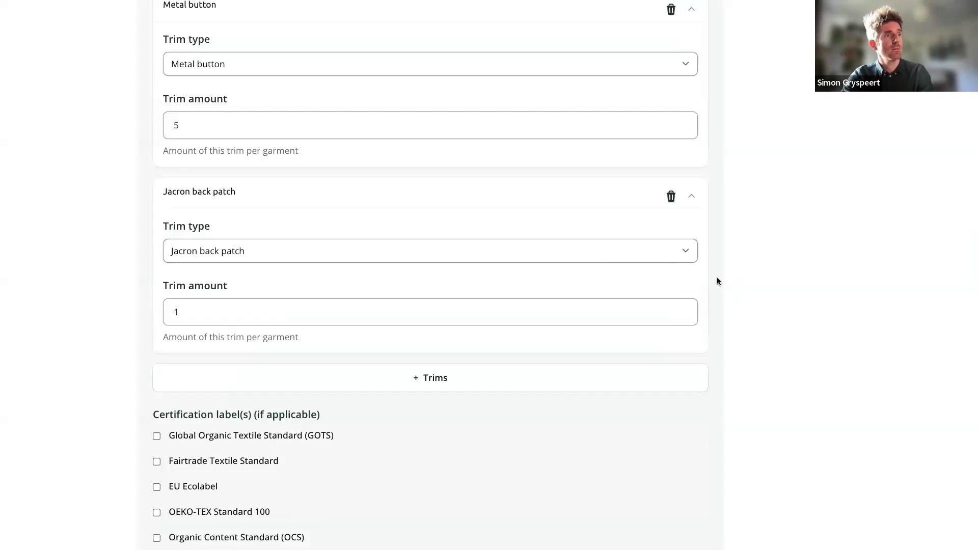
scroll(718, 279, down, 2)
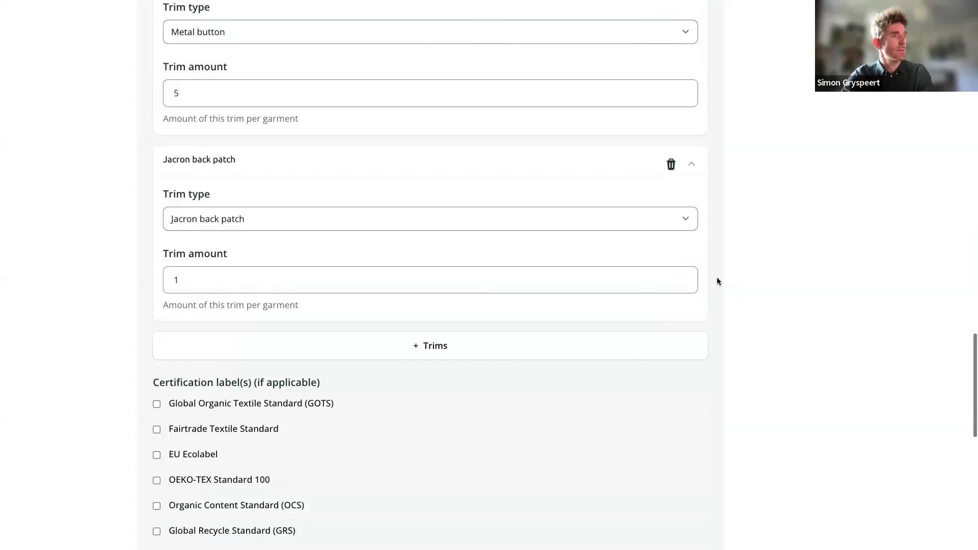
scroll(717, 278, down, 3)
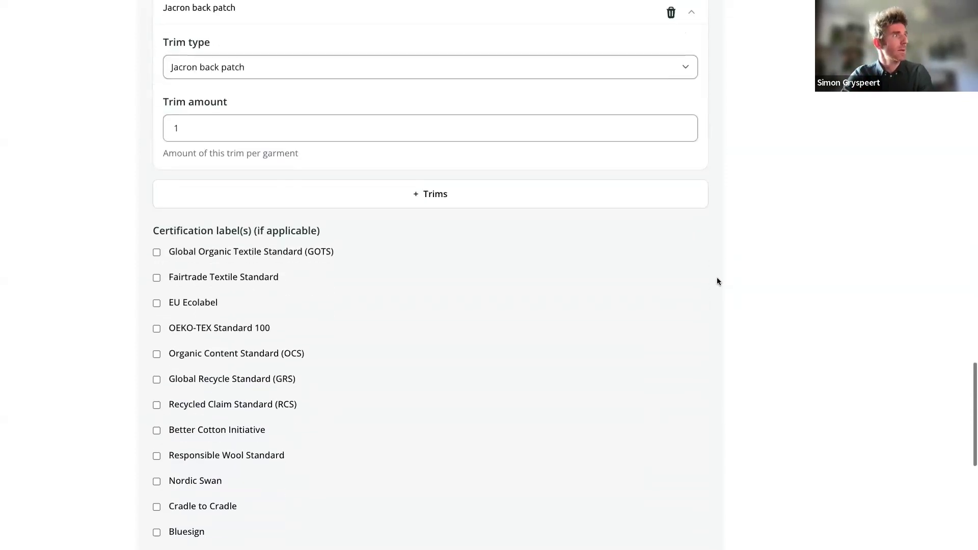
scroll(717, 278, down, 1)
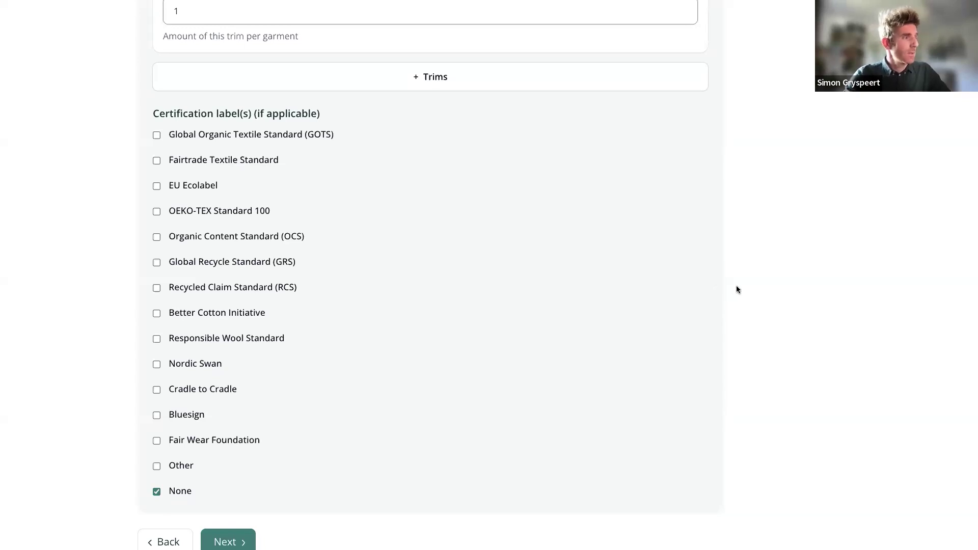
- Finish the garment manufacturing survey and return to the calculation overview
scroll(736, 289, down, 2)
click(221, 476)
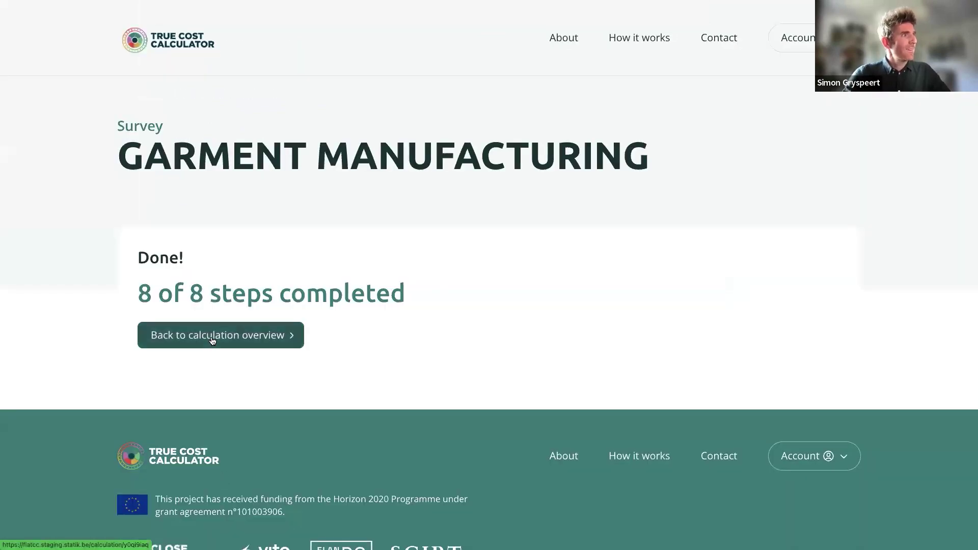
click(212, 341)
- Open the completed Fabric production step for editing
scroll(304, 375, down, 10)
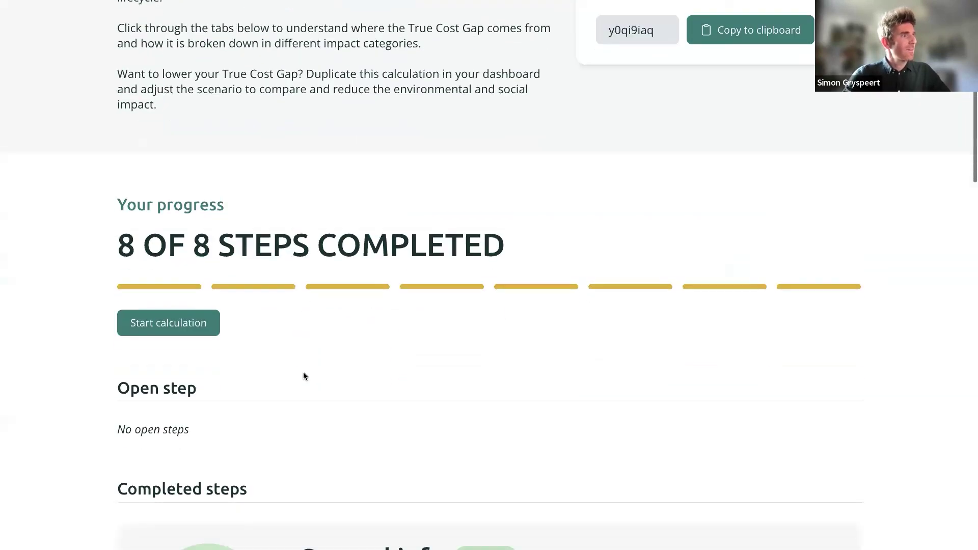
scroll(304, 375, down, 8)
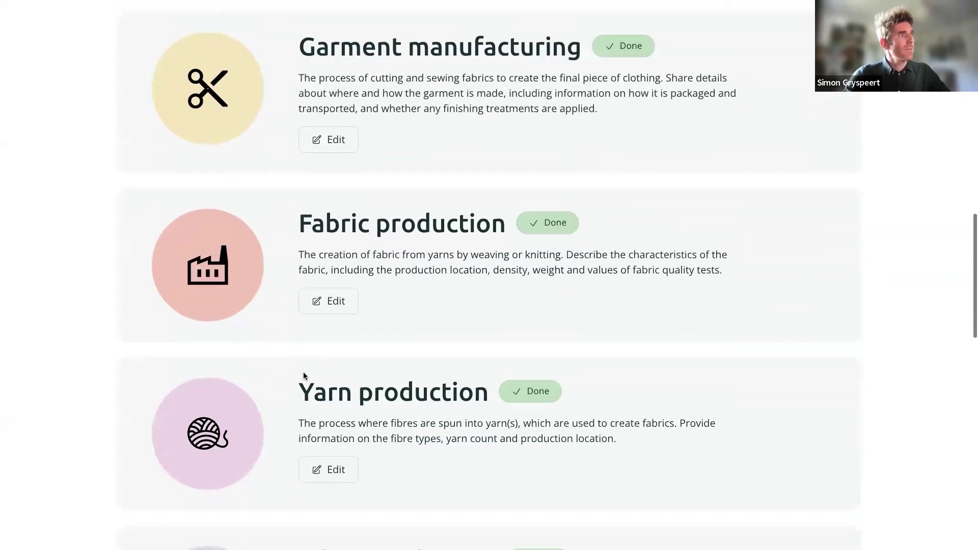
click(328, 302)
- Review the fabric's name, weight percentage, type, density, width, production location, main transport mode and cost fields
scroll(104, 393, down, 3)
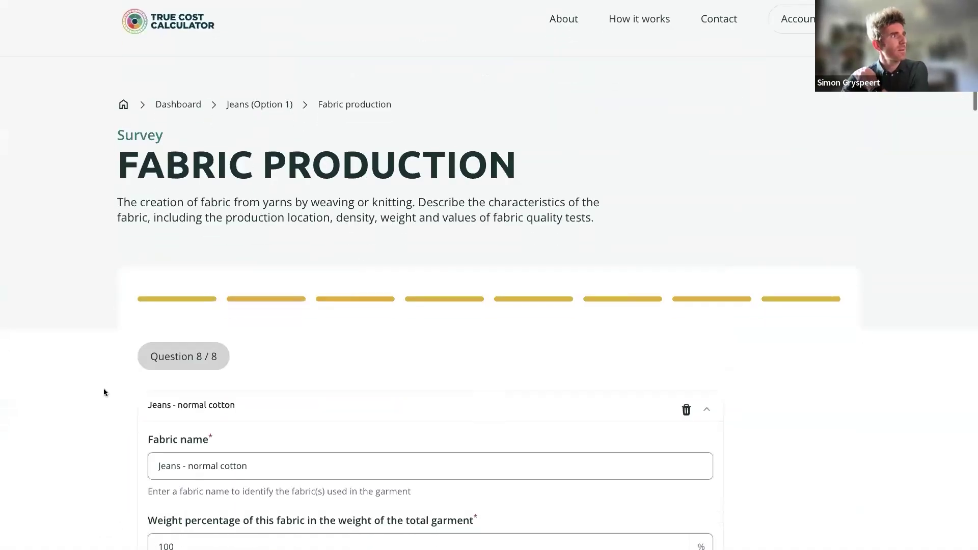
scroll(104, 392, down, 3)
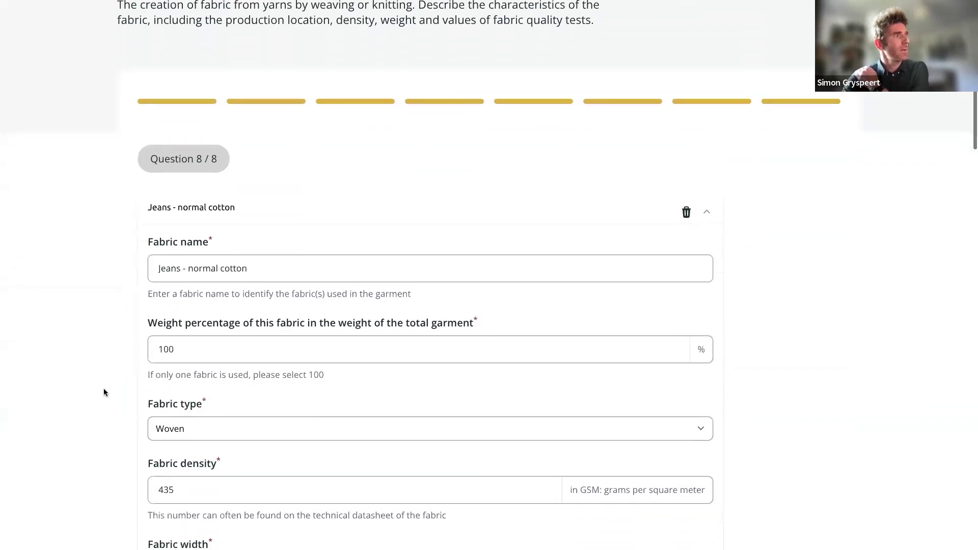
scroll(103, 392, down, 1)
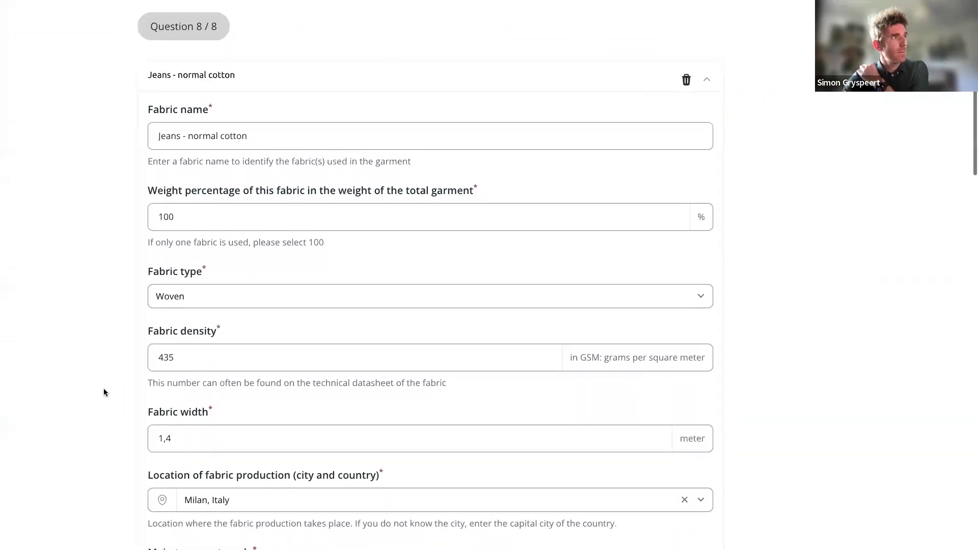
scroll(103, 393, down, 1)
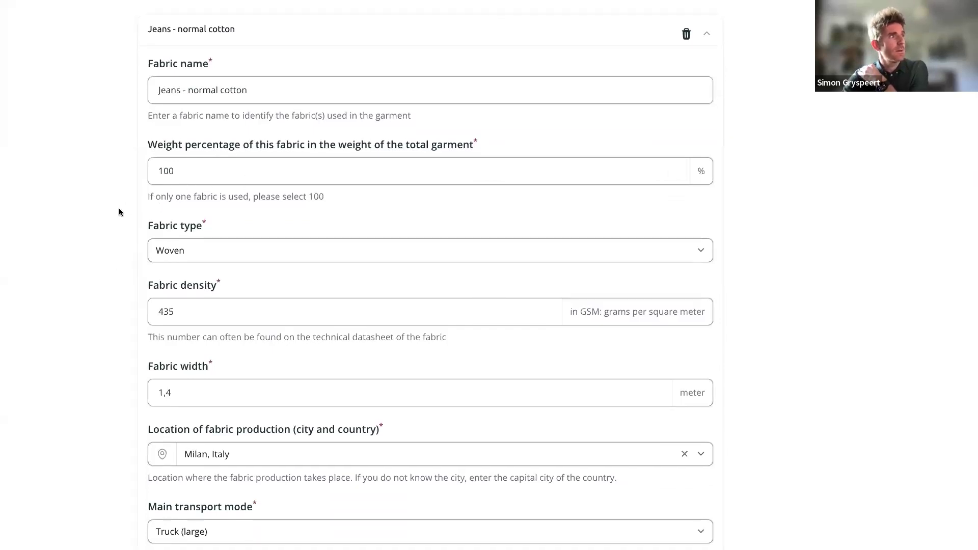
scroll(119, 212, down, 8)
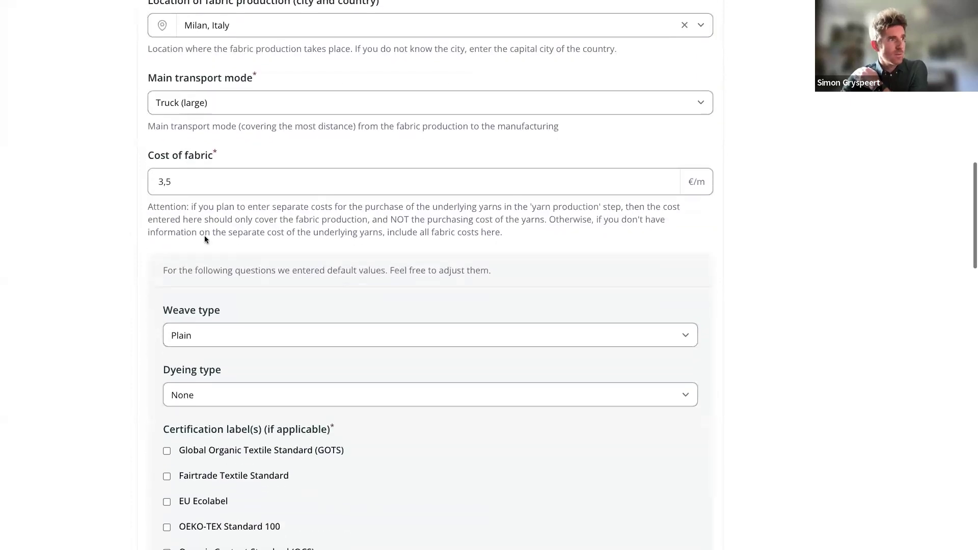
- Examine the fabric's weave and dyeing types, certification labels, yarn fibre composition and fabric quality ratings
scroll(399, 278, down, 6)
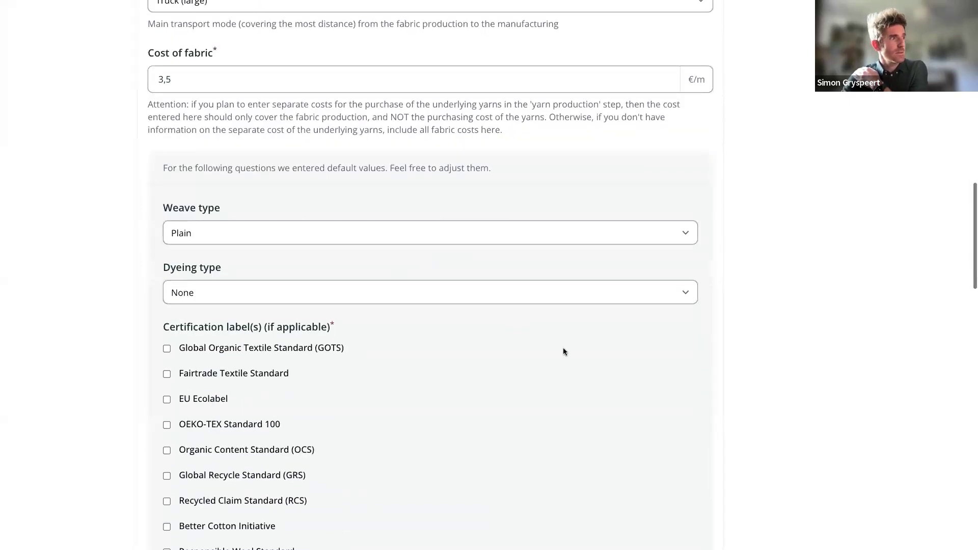
scroll(564, 349, down, 10)
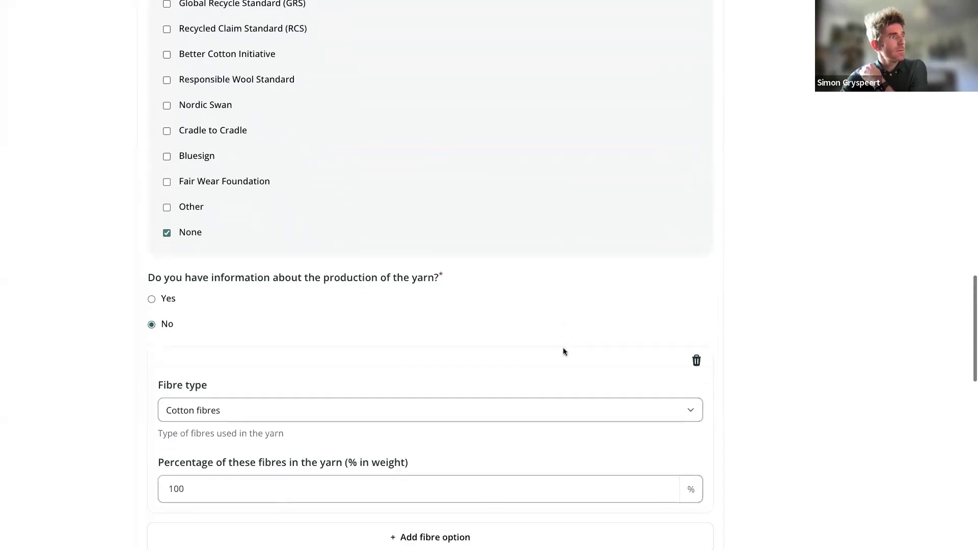
scroll(564, 349, down, 3)
scroll(564, 350, up, 1)
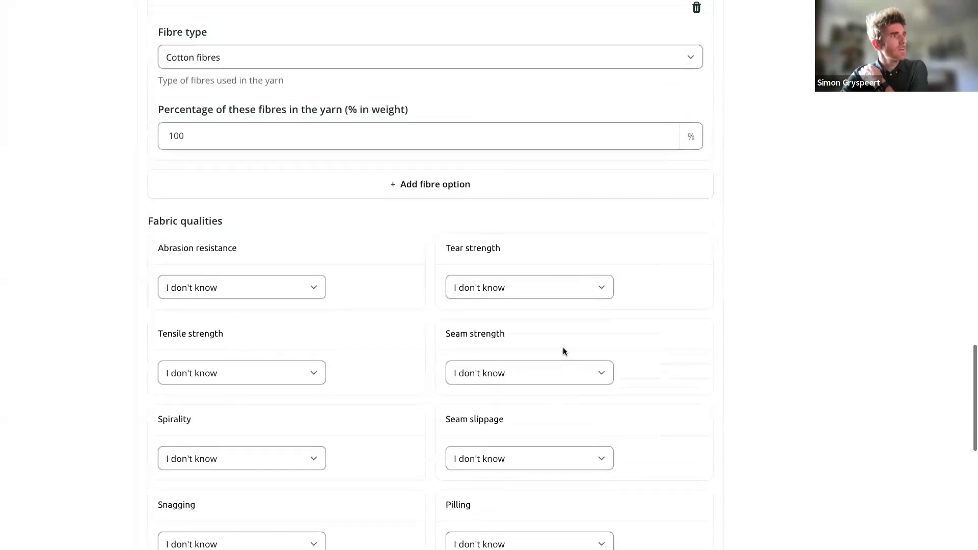
scroll(665, 293, up, 1)
scroll(665, 293, down, 2)
scroll(640, 286, down, 1)
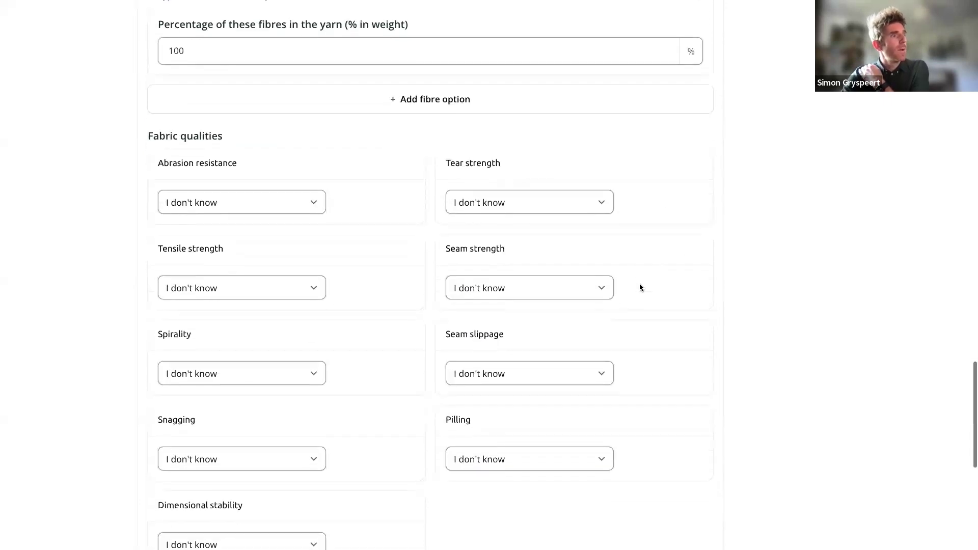